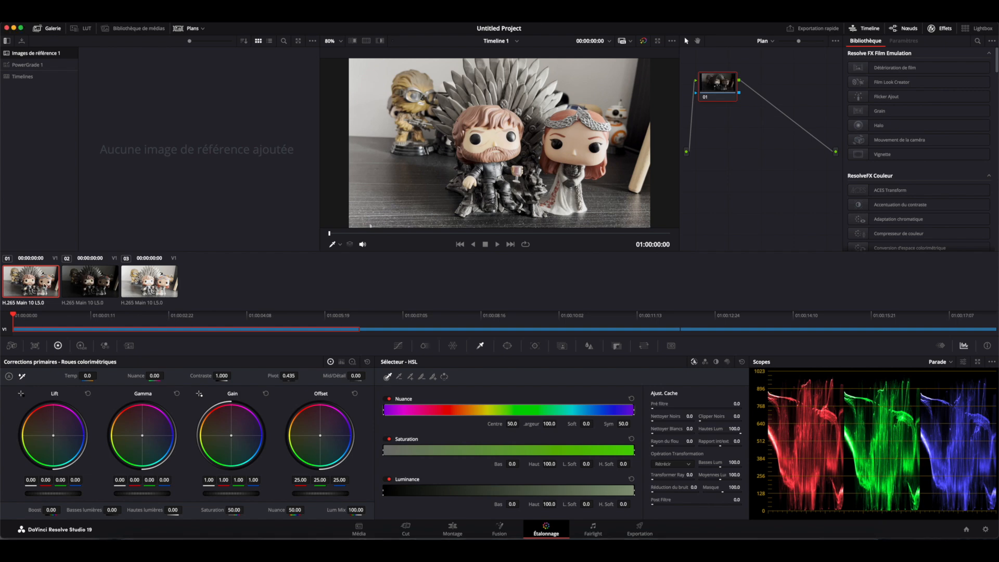
# Step: Compare the image and the RGB parade scopes of the three timeline clips
pyautogui.click(79, 283)
pyautogui.click(43, 280)
pyautogui.click(86, 279)
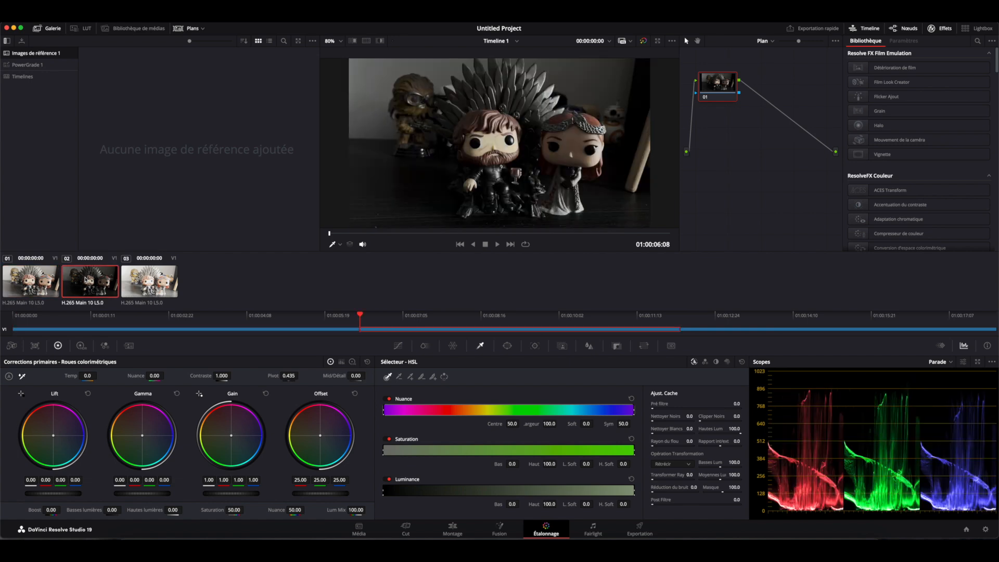
pyautogui.click(149, 281)
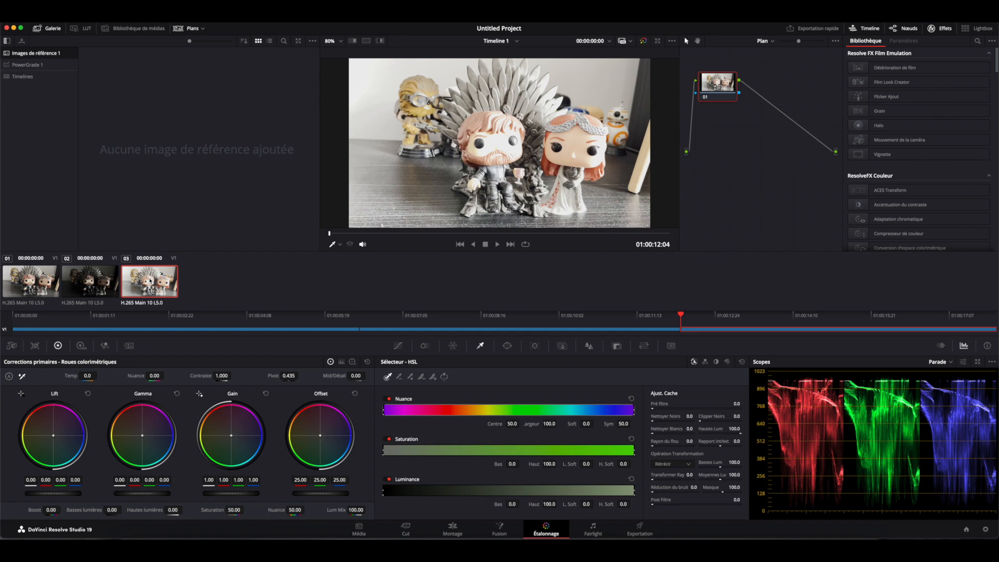
pyautogui.click(42, 281)
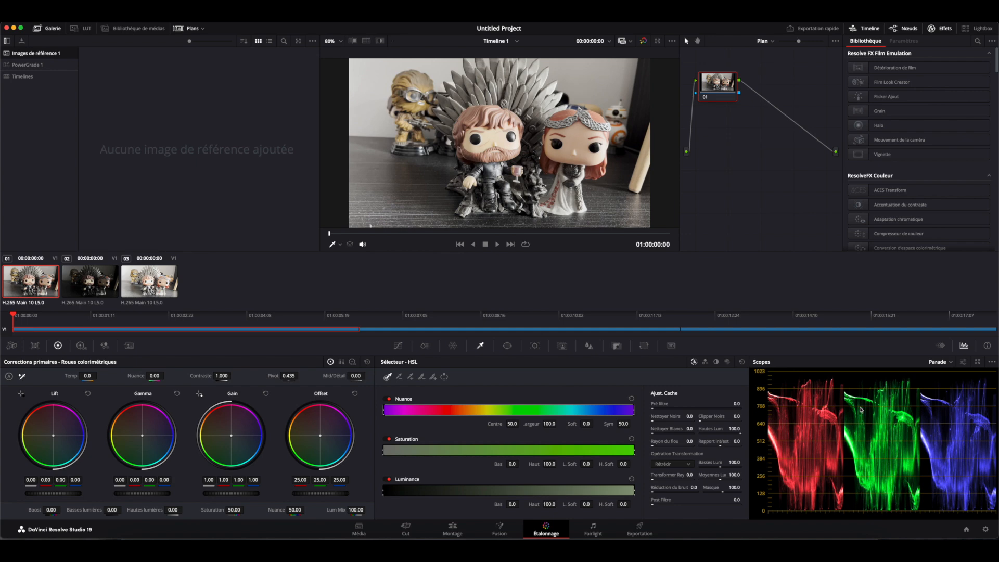
pyautogui.click(91, 280)
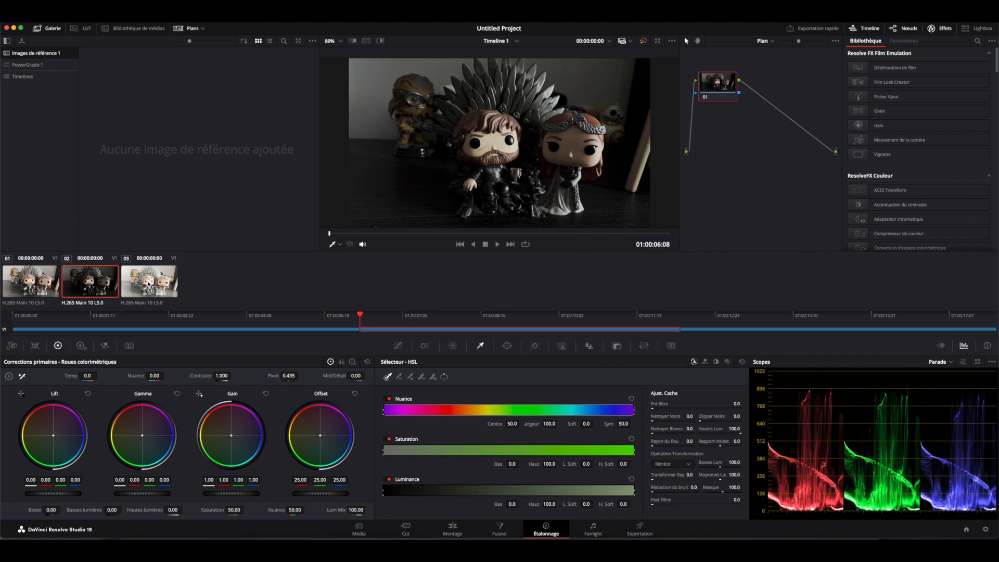
pyautogui.click(150, 284)
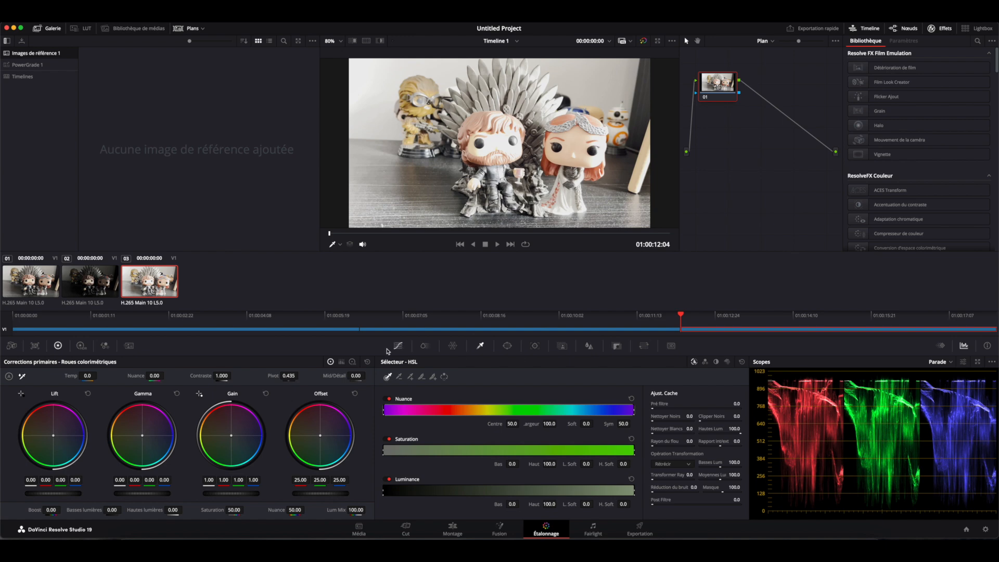
# Step: Lower the overall Gain of the first clip to 0.93
pyautogui.click(44, 276)
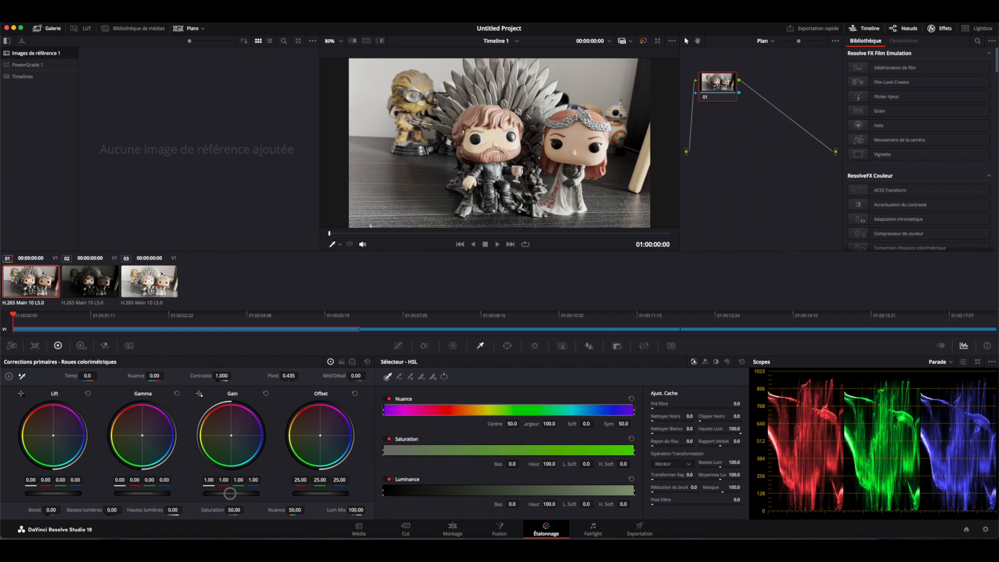
pyautogui.moveTo(230, 494); pyautogui.dragTo(209, 493)
pyautogui.moveTo(224, 494)
pyautogui.mouseDown()
pyautogui.moveTo(206, 493)
pyautogui.moveTo(236, 493)
pyautogui.mouseUp()
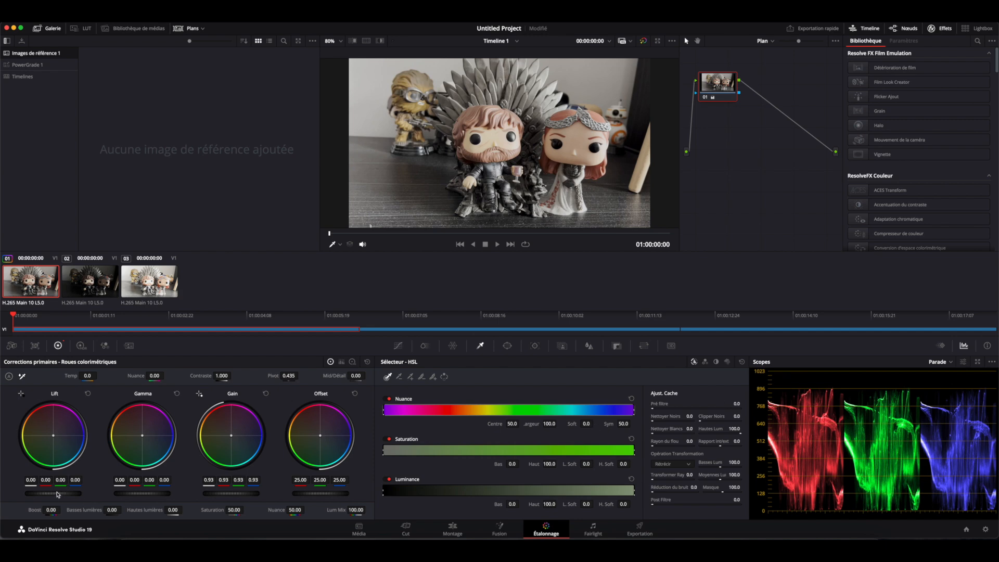
# Step: Adjust the overall Lift of the first clip in both directions, ending at 0.01
pyautogui.moveTo(58, 493); pyautogui.dragTo(23, 494)
pyautogui.moveTo(499, 292)
pyautogui.mouseDown()
pyautogui.moveTo(558, 291)
pyautogui.moveTo(492, 293)
pyautogui.mouseUp()
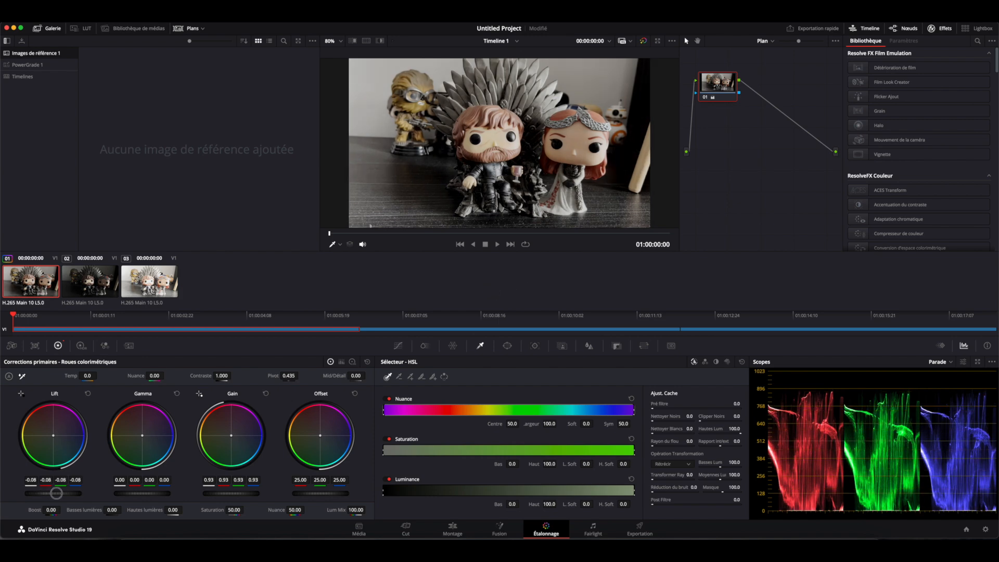
pyautogui.moveTo(56, 493); pyautogui.dragTo(615, 292)
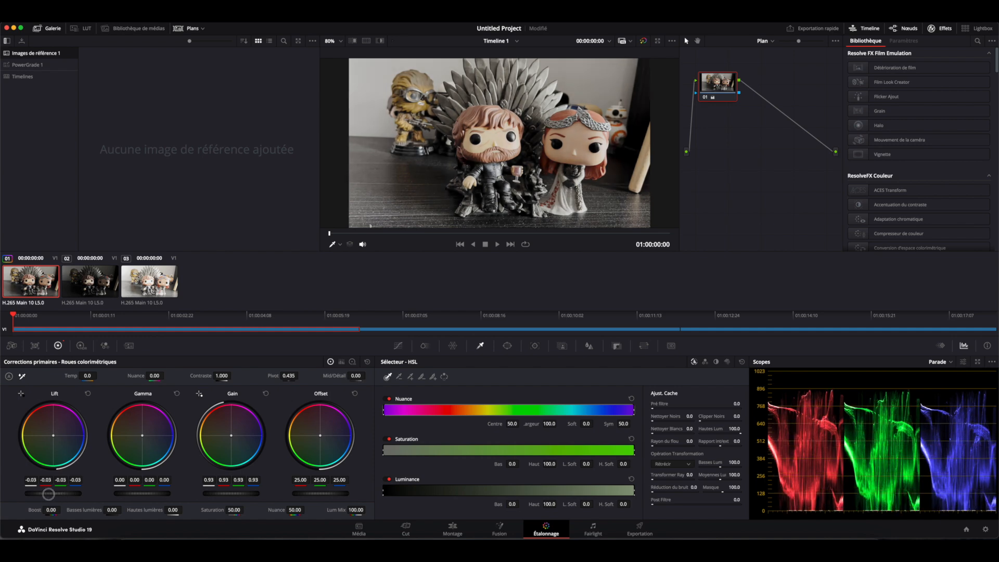
pyautogui.moveTo(49, 494); pyautogui.dragTo(143, 499)
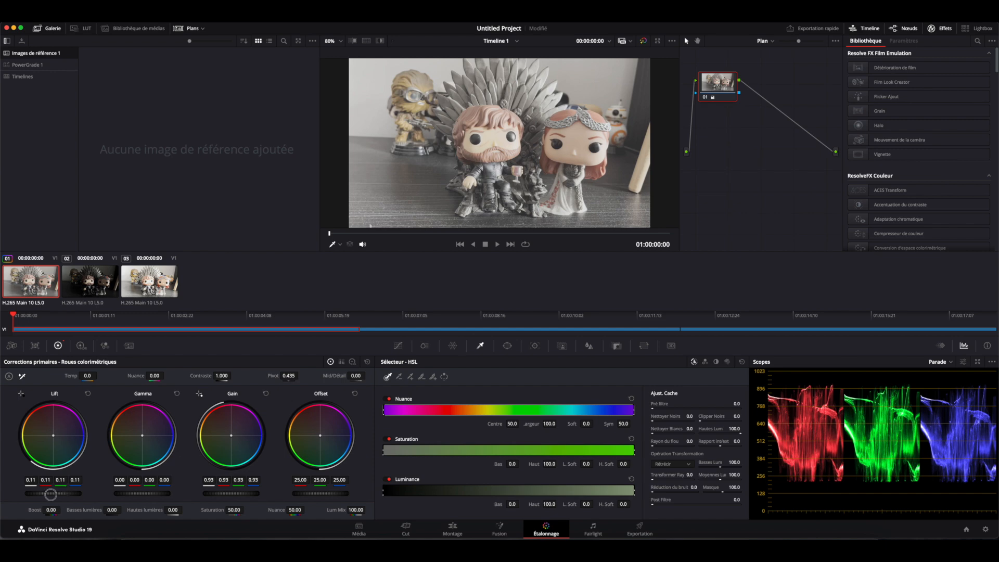
pyautogui.moveTo(50, 494); pyautogui.dragTo(0, 497)
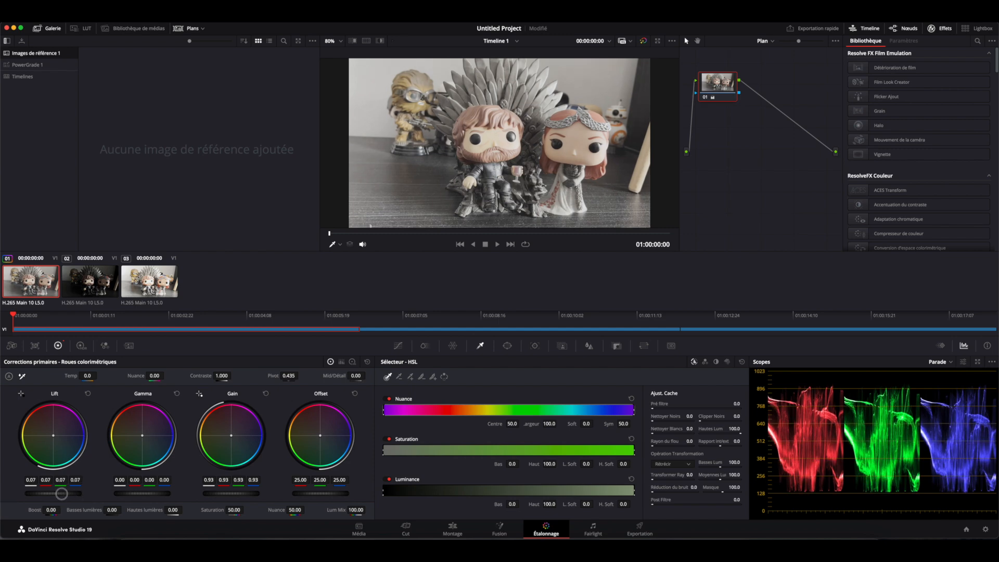
pyautogui.moveTo(62, 494); pyautogui.dragTo(33, 496)
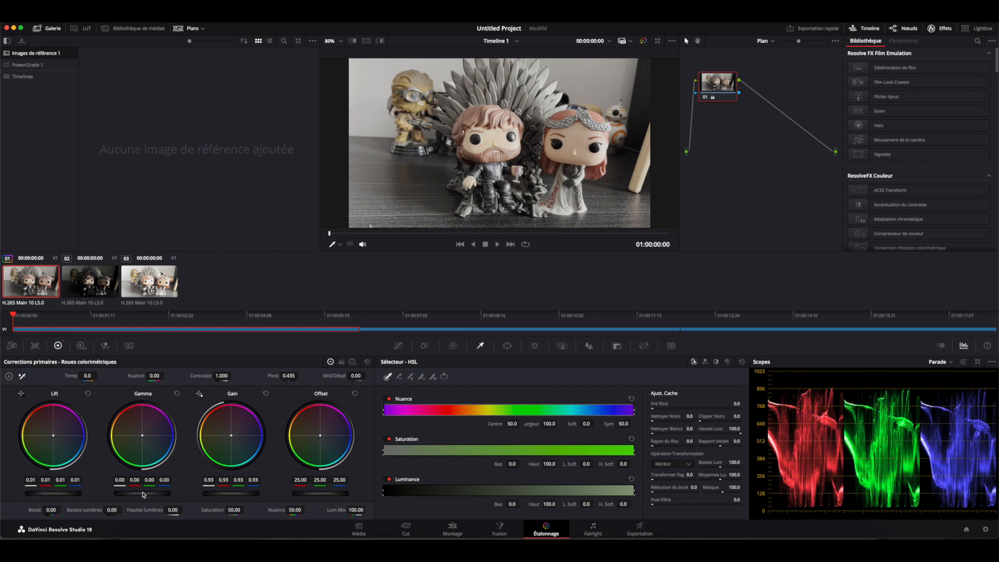
# Step: Adjust the first clip's overall Gamma, ending at 0.04
pyautogui.moveTo(143, 495); pyautogui.dragTo(183, 497)
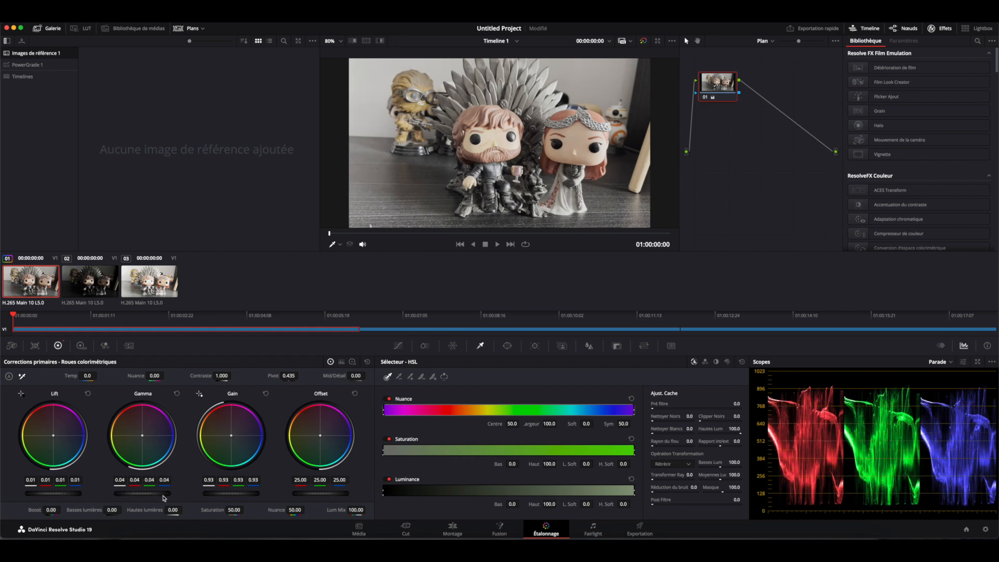
pyautogui.moveTo(142, 494)
pyautogui.mouseDown()
pyautogui.moveTo(166, 494)
pyautogui.moveTo(146, 494)
pyautogui.mouseUp()
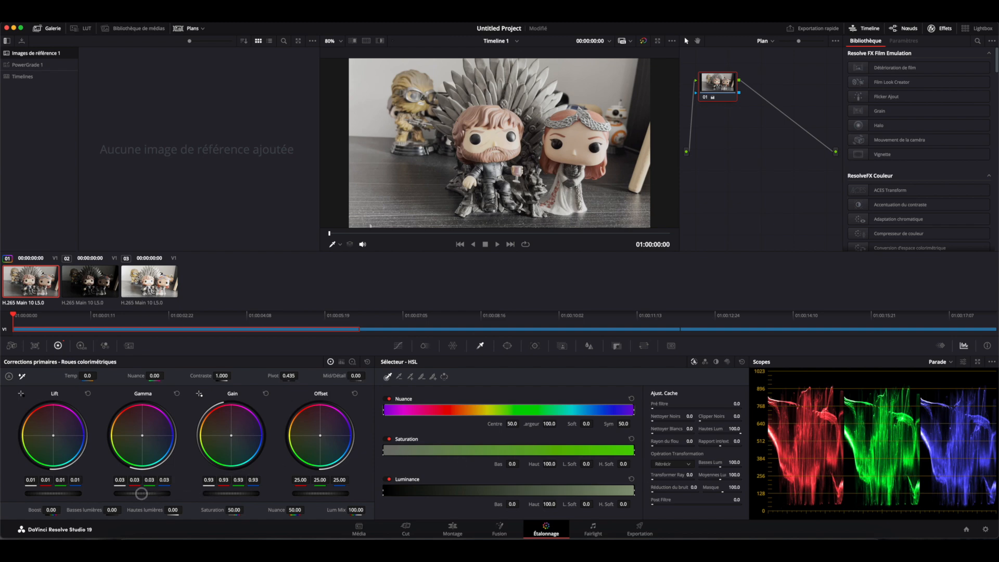
pyautogui.moveTo(141, 494)
pyautogui.mouseDown()
pyautogui.moveTo(186, 496)
pyautogui.moveTo(125, 496)
pyautogui.mouseUp()
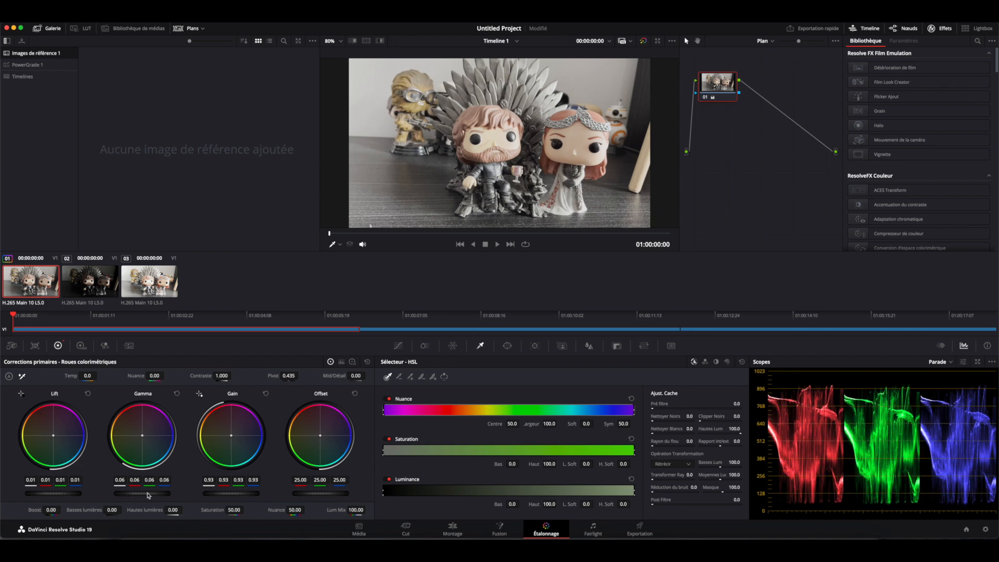
pyautogui.moveTo(148, 493); pyautogui.dragTo(132, 494)
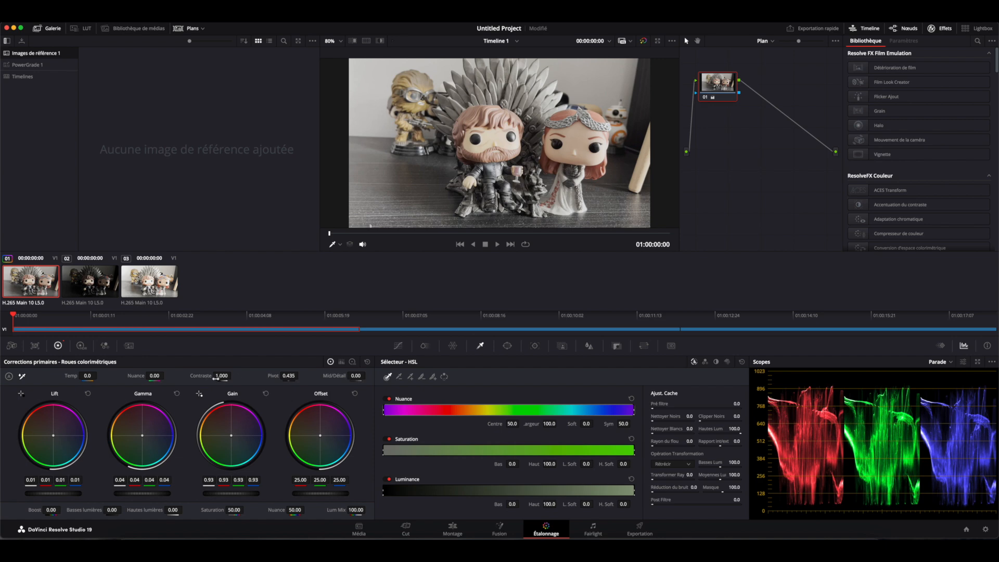
# Step: Try a lower contrast on the first clip, then raise the contrast to 1.220
pyautogui.moveTo(224, 376); pyautogui.dragTo(223, 377)
pyautogui.moveTo(223, 377); pyautogui.dragTo(222, 376)
pyautogui.moveTo(222, 376); pyautogui.dragTo(221, 375)
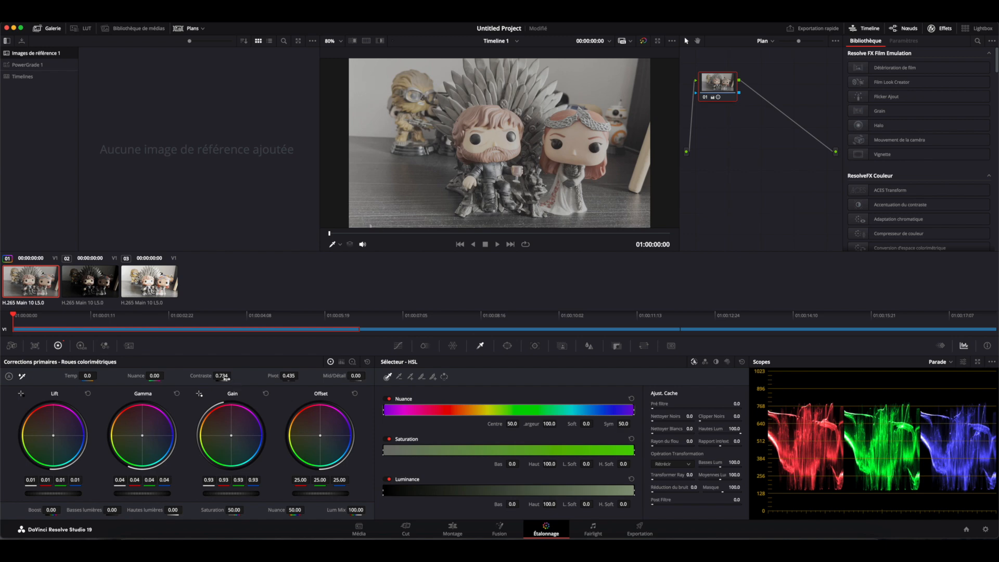
pyautogui.moveTo(221, 376); pyautogui.dragTo(221, 376)
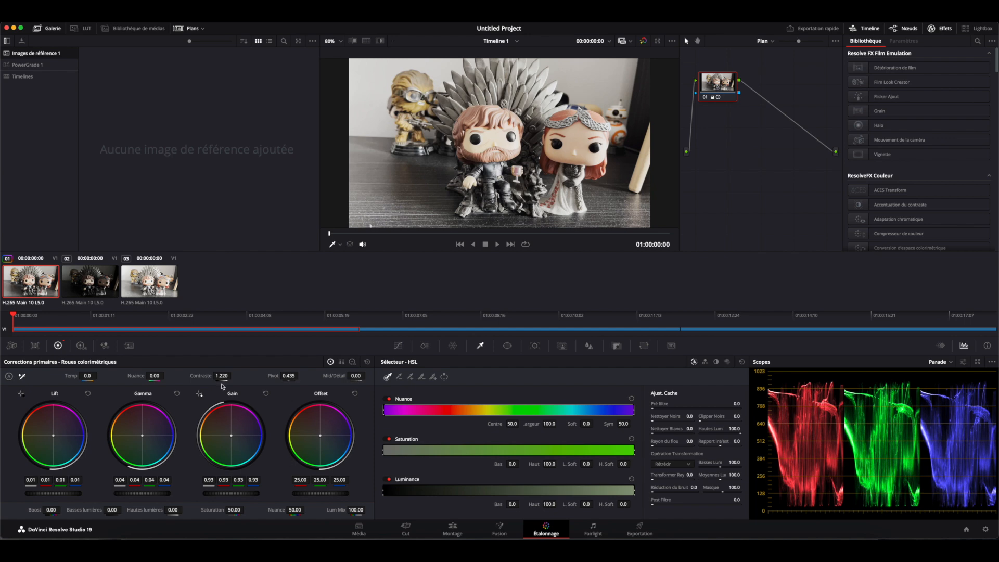
# Step: Select the dark second clip and raise its overall Gain to 1.40
pyautogui.click(99, 280)
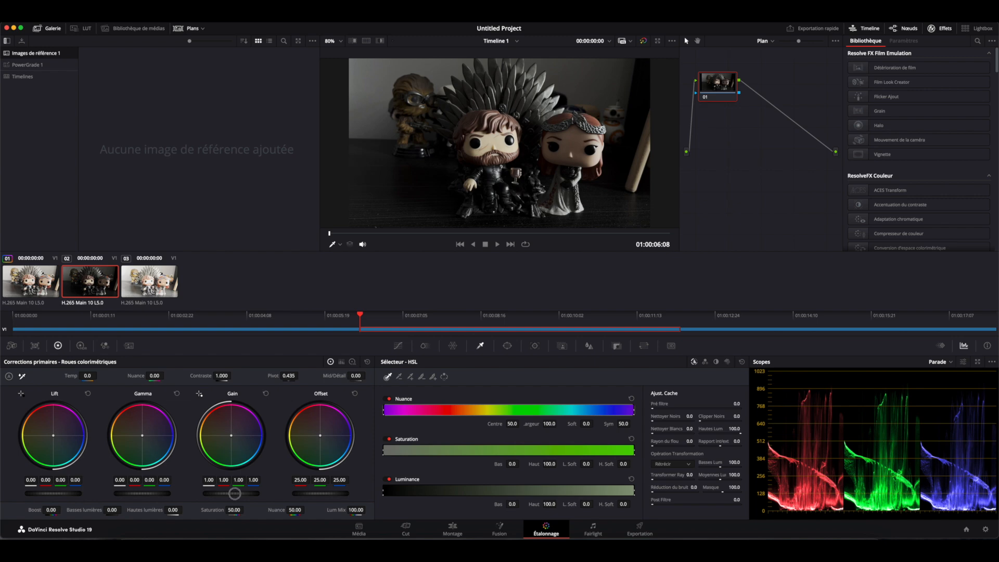
pyautogui.moveTo(235, 493)
pyautogui.mouseDown()
pyautogui.moveTo(323, 494)
pyautogui.moveTo(220, 496)
pyautogui.mouseUp()
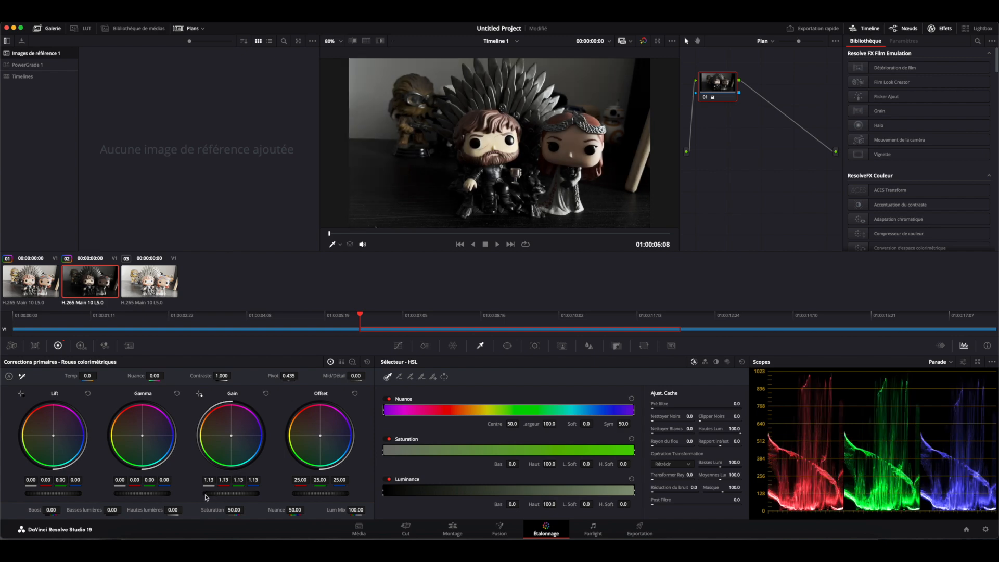
pyautogui.moveTo(213, 495); pyautogui.dragTo(241, 496)
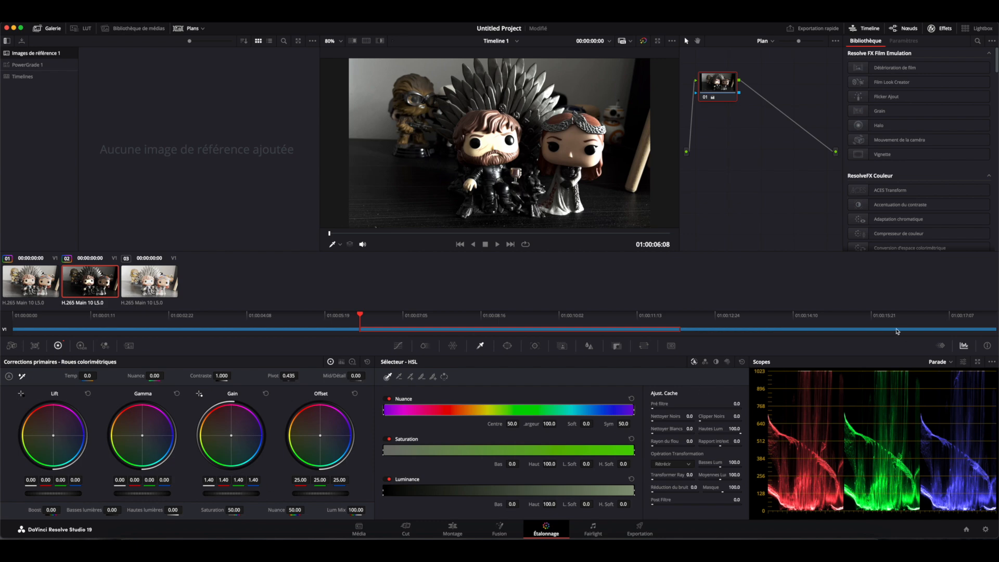
# Step: Adjust the overall Lift of the second clip in both directions, ending at 0.03
pyautogui.moveTo(72, 495); pyautogui.dragTo(43, 496)
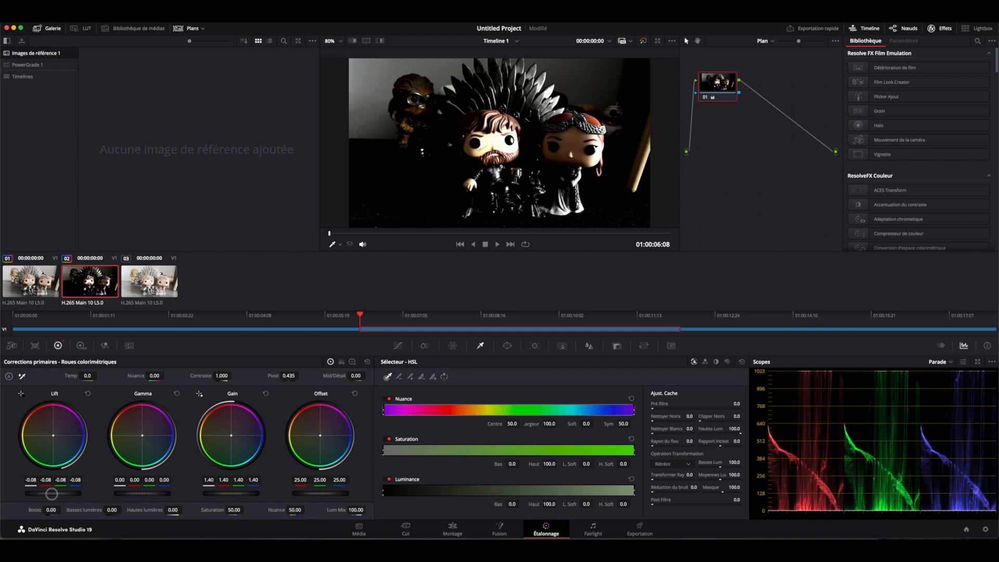
pyautogui.moveTo(52, 494); pyautogui.dragTo(43, 496)
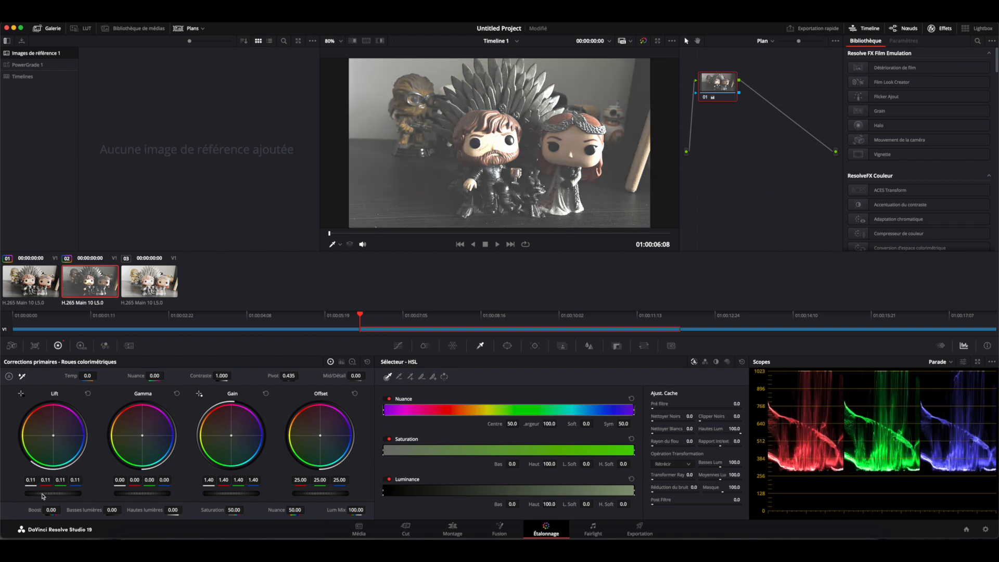
pyautogui.moveTo(51, 494); pyautogui.dragTo(32, 496)
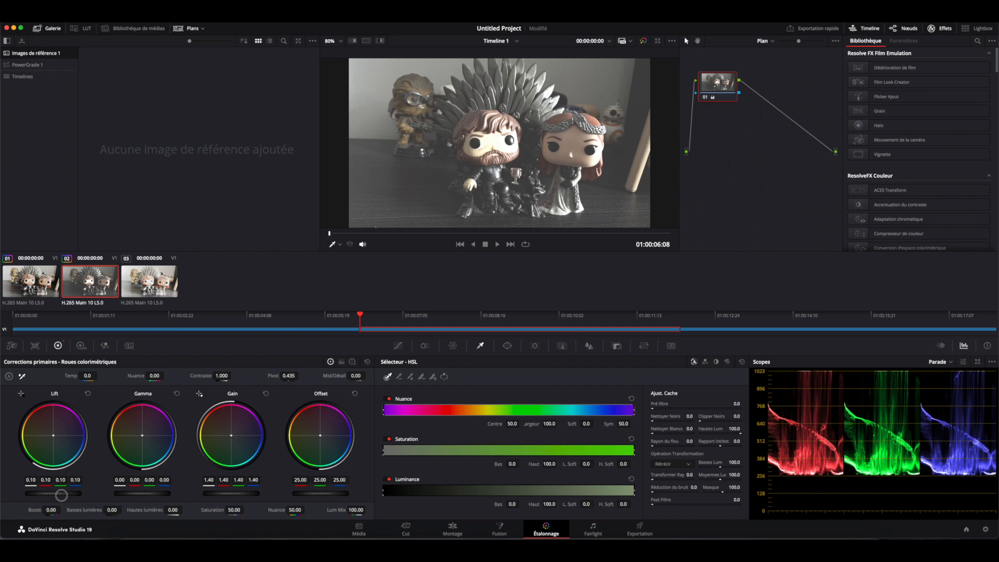
pyautogui.moveTo(61, 495); pyautogui.dragTo(31, 496)
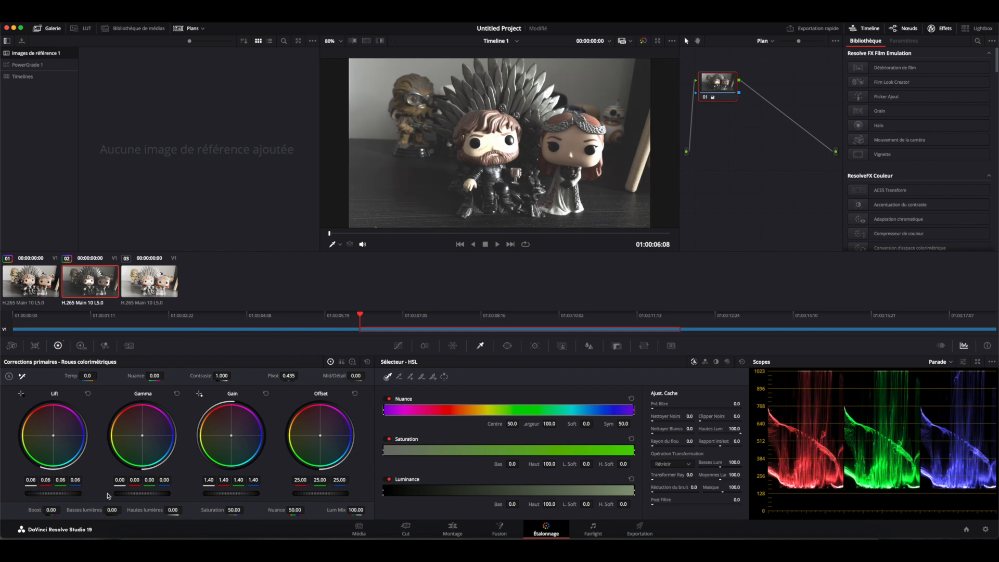
pyautogui.moveTo(62, 494); pyautogui.dragTo(55, 494)
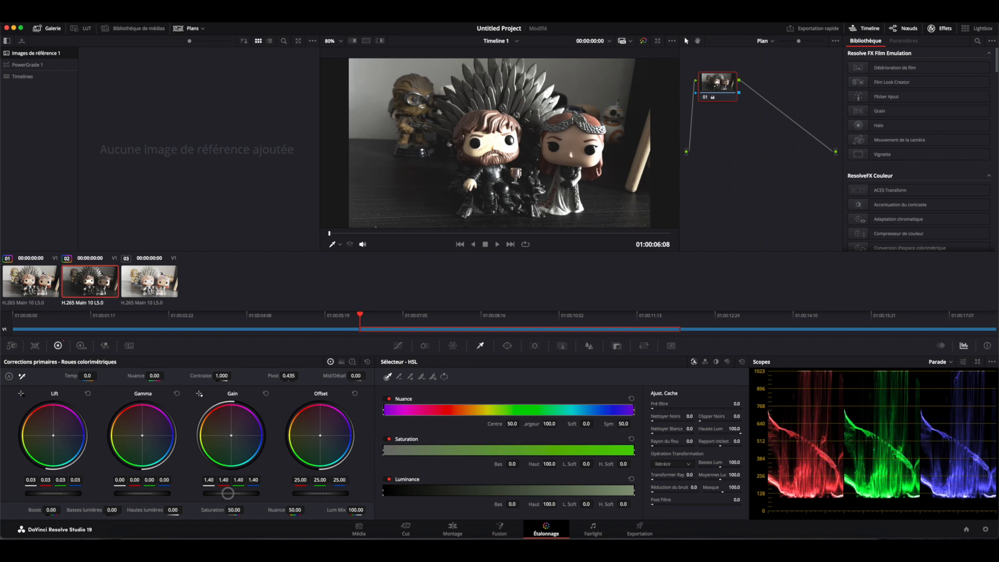
# Step: Reduce the second clip's overall Gain to 1.09 and fine-tune its Lift to 0.04
pyautogui.moveTo(228, 493); pyautogui.dragTo(209, 496)
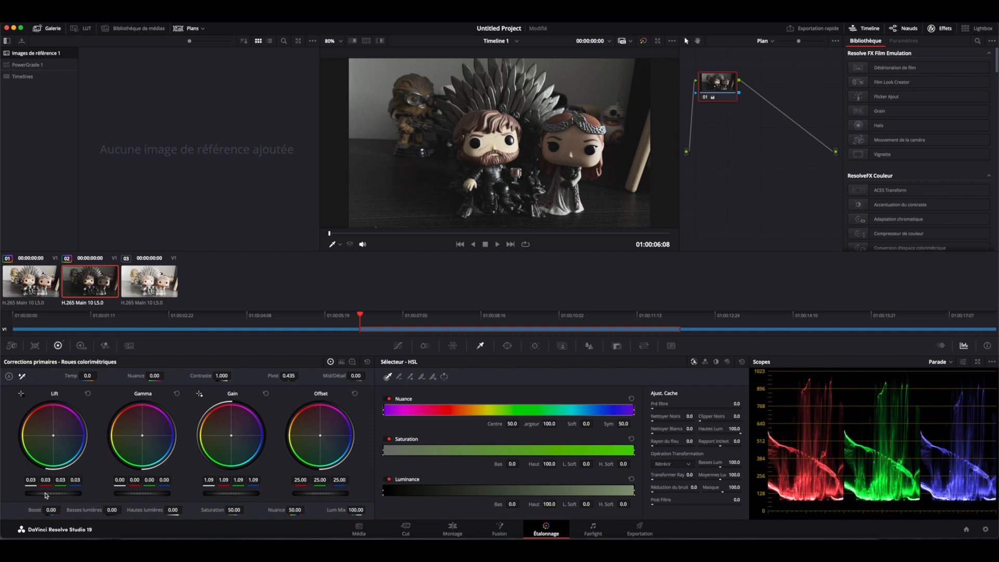
pyautogui.moveTo(45, 494)
pyautogui.mouseDown()
pyautogui.moveTo(66, 493)
pyautogui.moveTo(16, 493)
pyautogui.moveTo(59, 494)
pyautogui.mouseUp()
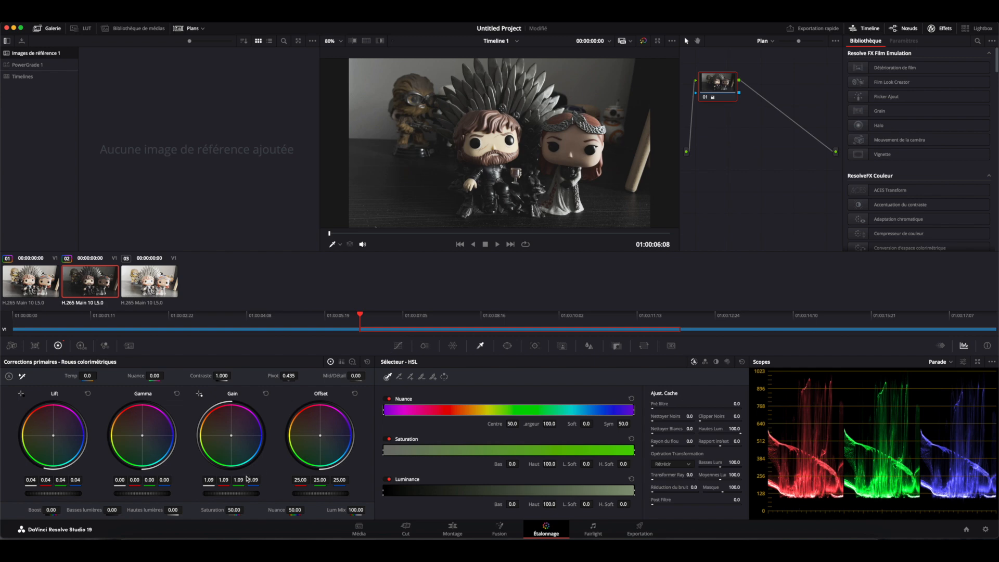
# Step: Set the second clip's contrast to 1.018 and its overall Offset to 26.60
pyautogui.moveTo(222, 376); pyautogui.dragTo(223, 377)
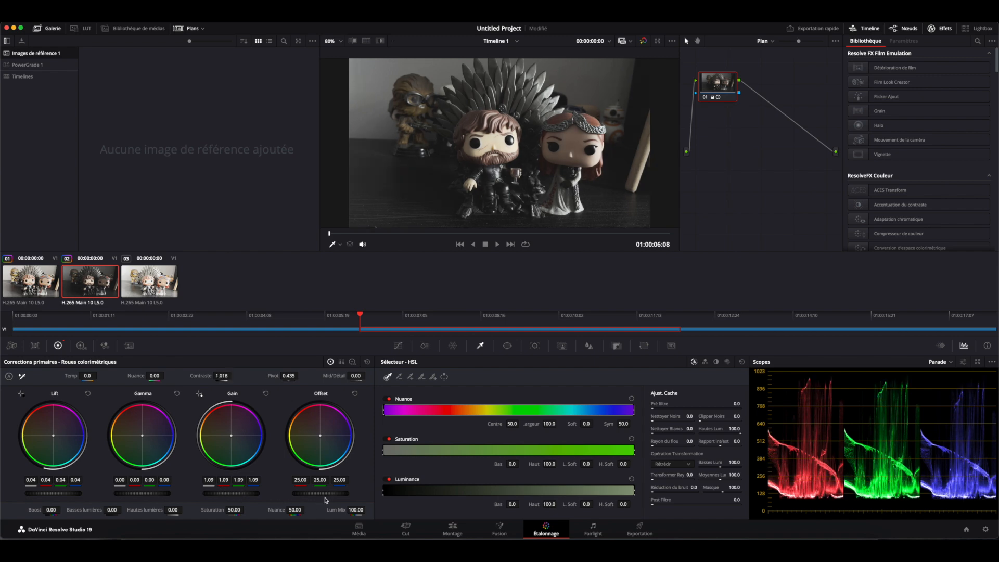
pyautogui.moveTo(325, 493); pyautogui.dragTo(310, 493)
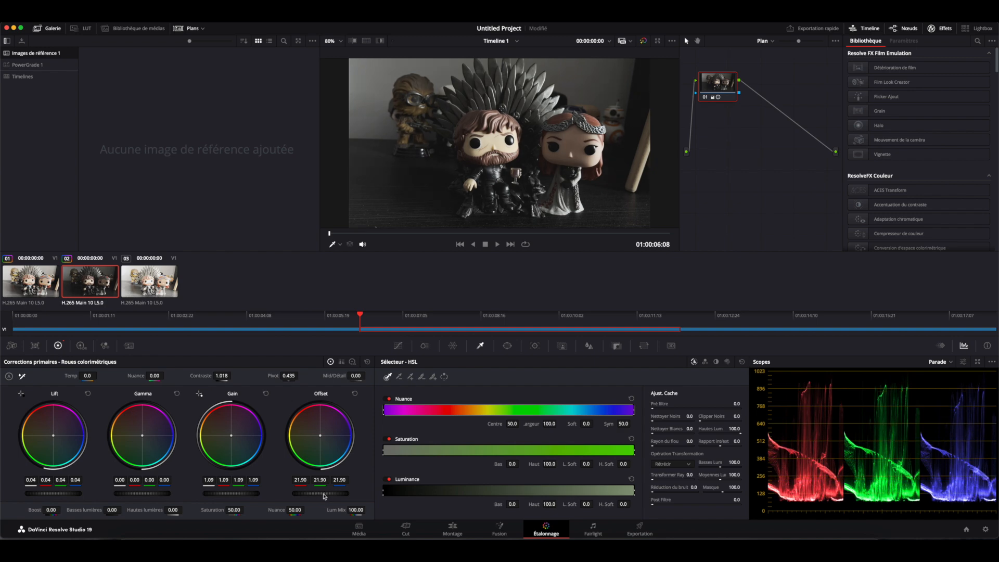
pyautogui.moveTo(325, 493); pyautogui.dragTo(363, 495)
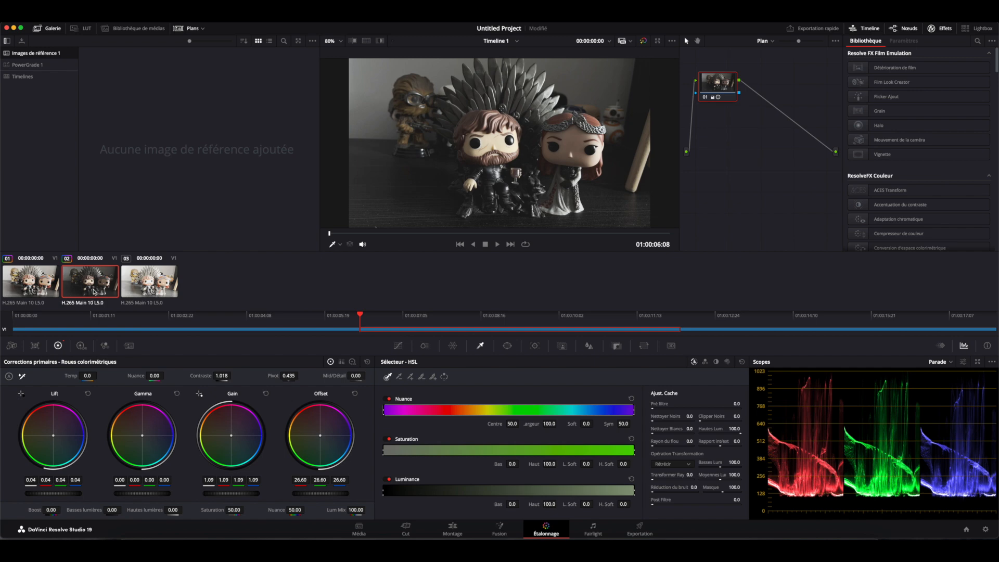
# Step: Select the overexposed third clip and lower its overall Gain to 0.74
pyautogui.click(148, 285)
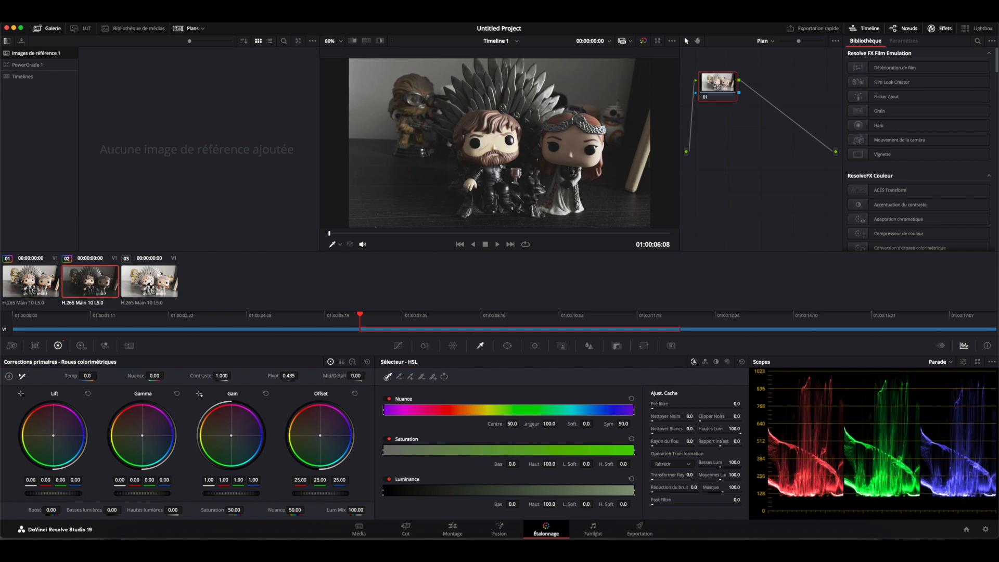
pyautogui.click(149, 286)
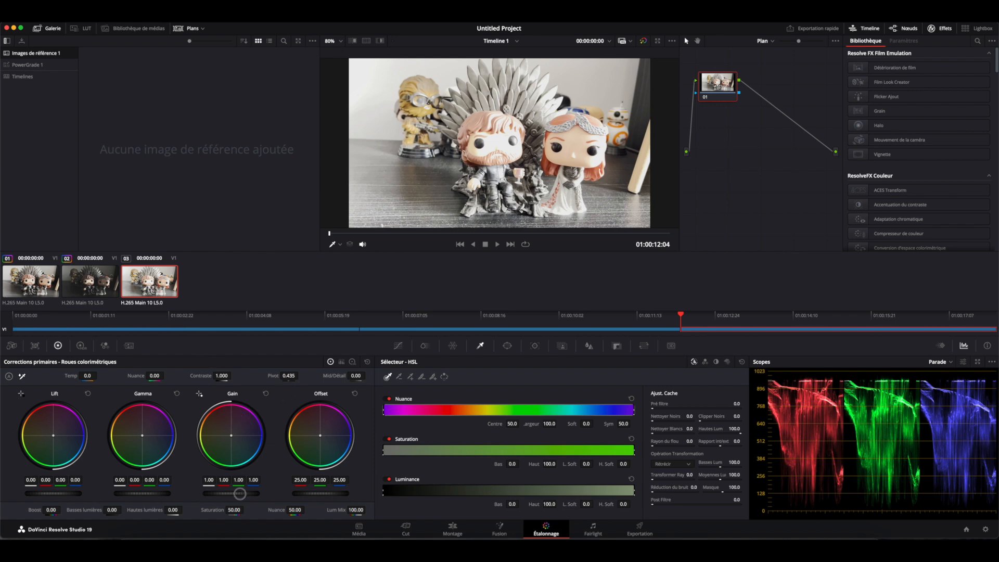
pyautogui.moveTo(240, 494); pyautogui.dragTo(229, 495)
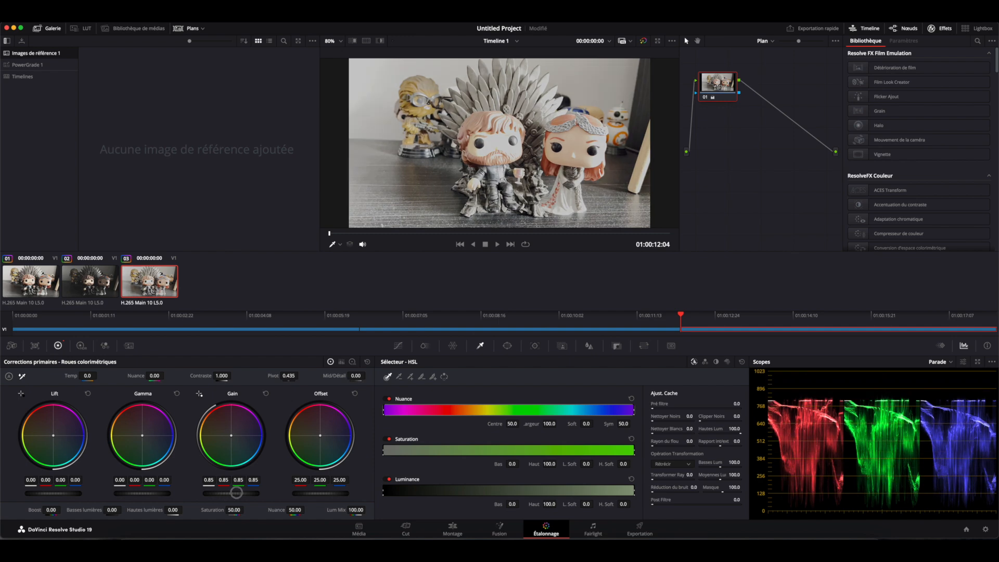
pyautogui.moveTo(236, 493); pyautogui.dragTo(229, 494)
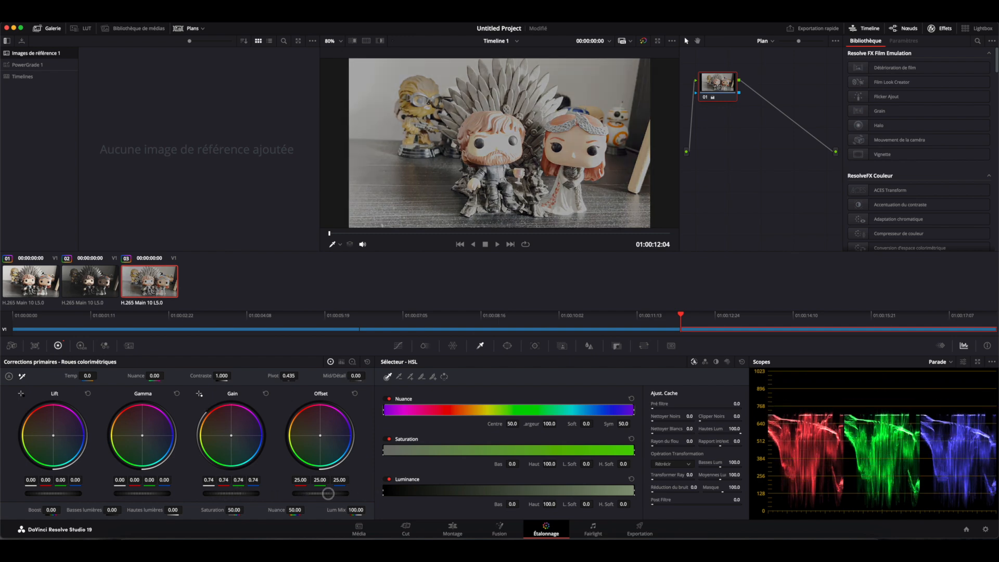
# Step: Lower the third clip's overall Offset to 21.95 and set its contrast to 1.326
pyautogui.moveTo(328, 494); pyautogui.dragTo(302, 494)
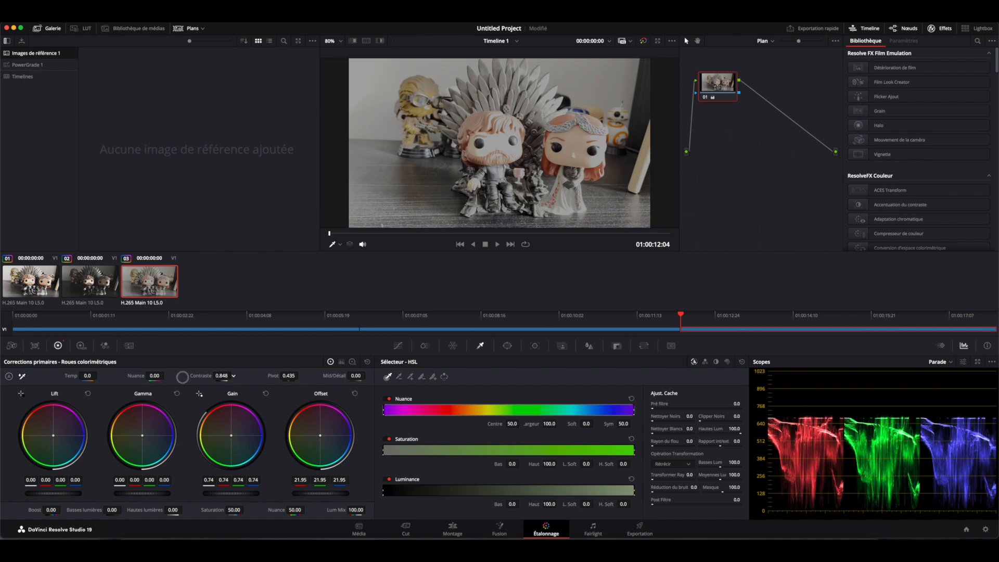
pyautogui.moveTo(223, 375)
pyautogui.mouseDown()
pyautogui.moveTo(200, 375)
pyautogui.moveTo(263, 375)
pyautogui.moveTo(222, 375)
pyautogui.mouseUp()
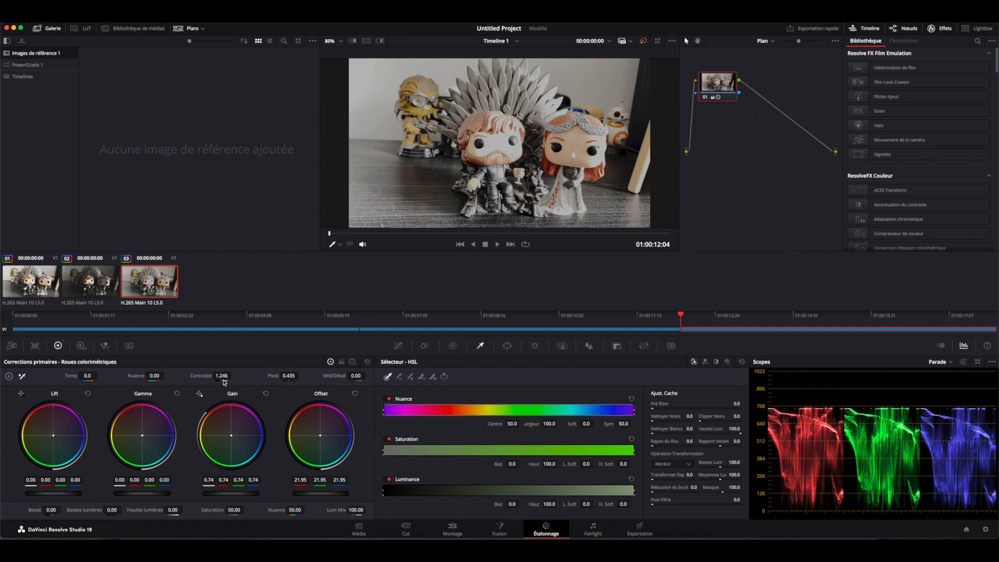
pyautogui.moveTo(221, 375); pyautogui.dragTo(223, 376)
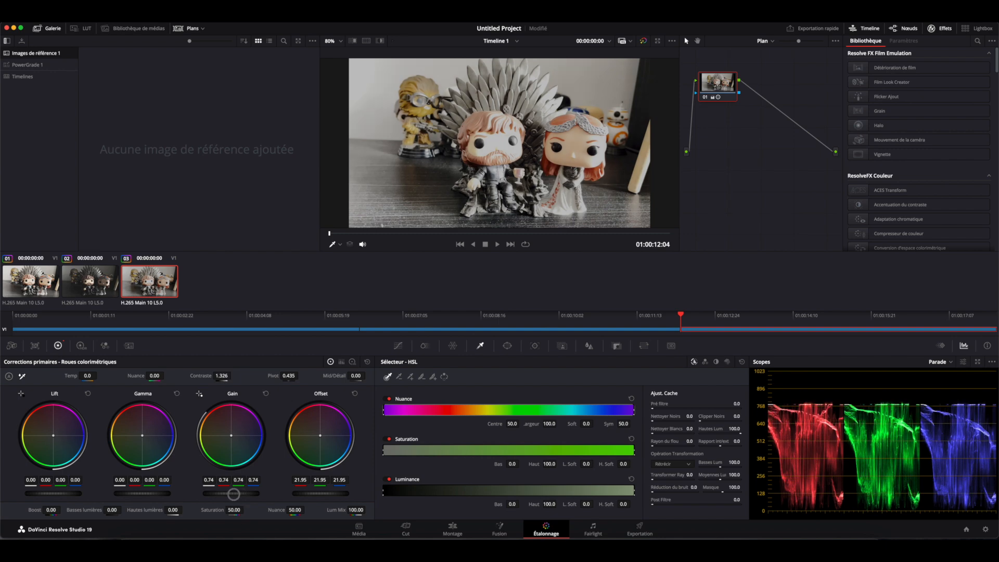
# Step: Lower the third clip's overall Gain to 0.62 and compare it with the first and second clips
pyautogui.moveTo(236, 493); pyautogui.dragTo(214, 495)
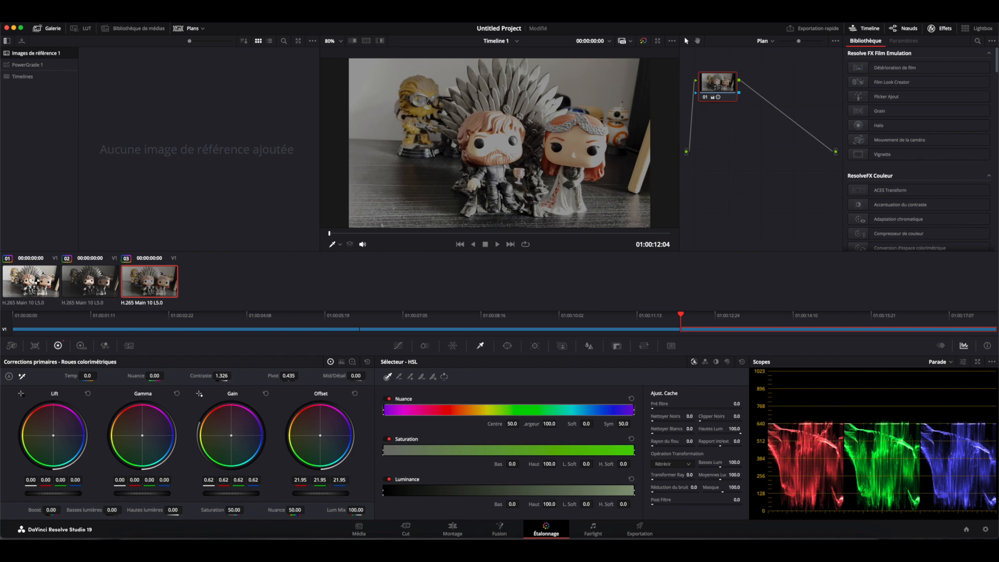
pyautogui.click(38, 280)
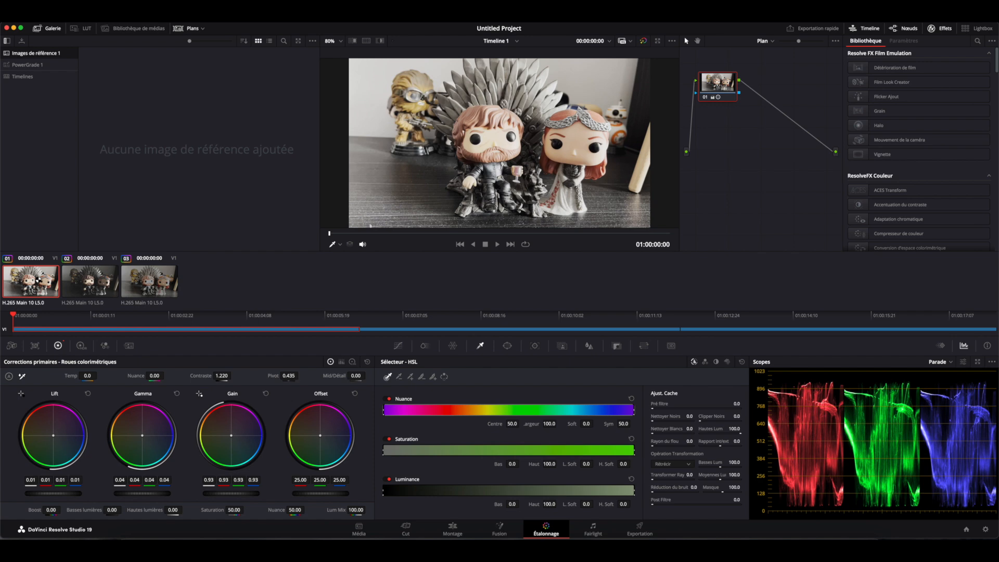
pyautogui.click(96, 285)
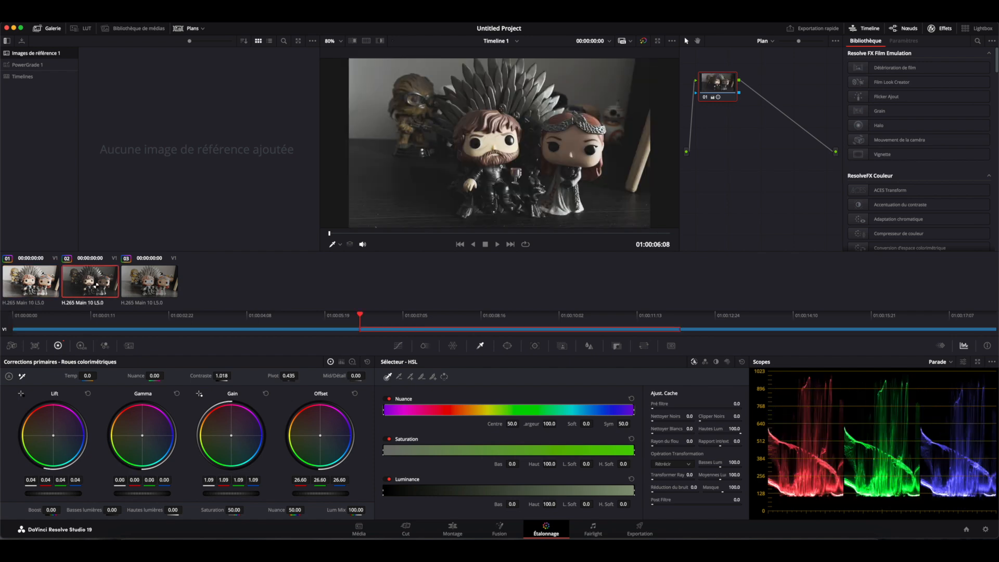
pyautogui.click(143, 282)
# Step: Select the first clip, then lower its overall Gain to 0.79 and its overall Lift to -0.01
pyautogui.click(27, 281)
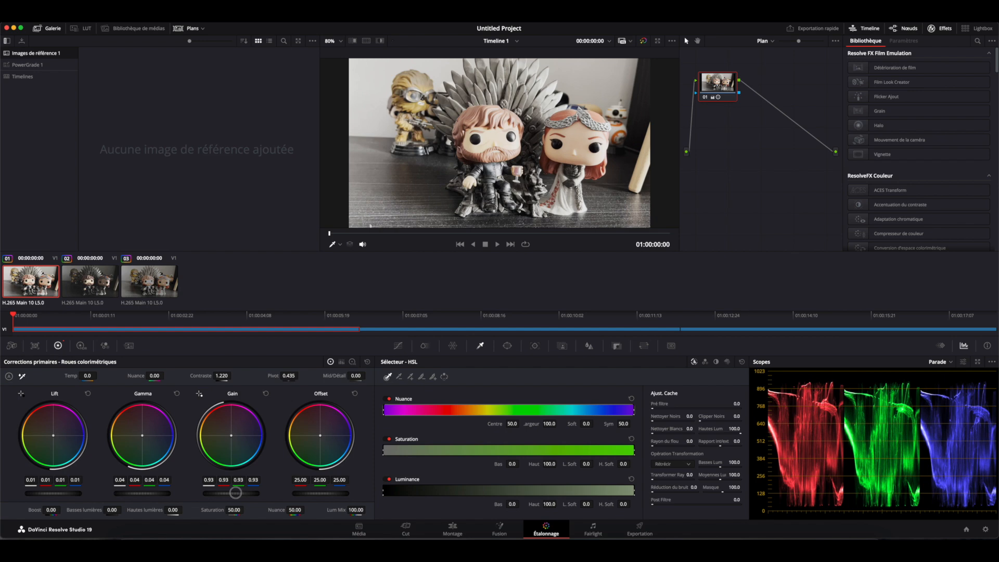
pyautogui.moveTo(236, 493); pyautogui.dragTo(197, 492)
pyautogui.moveTo(259, 497); pyautogui.dragTo(218, 494)
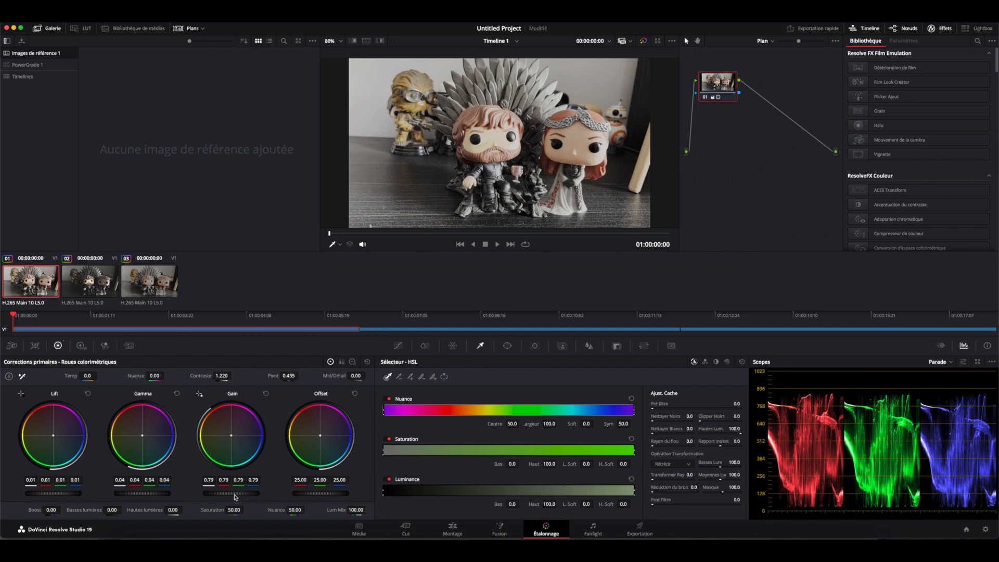
pyautogui.moveTo(58, 495)
pyautogui.mouseDown()
pyautogui.moveTo(33, 494)
pyautogui.moveTo(41, 496)
pyautogui.mouseUp()
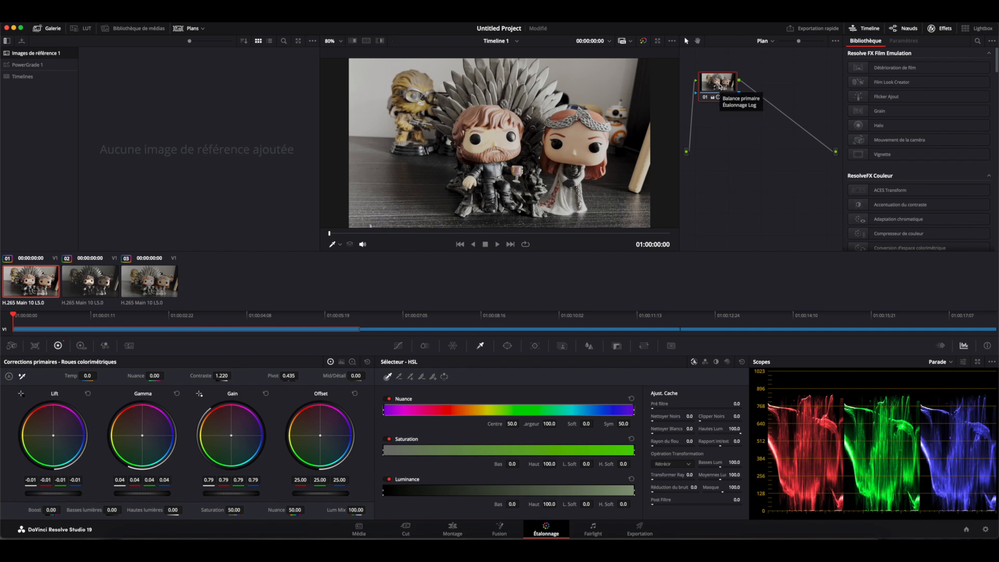
# Step: Add a serial corrector node after node 01 on the first clip
pyautogui.rightClick(720, 86)
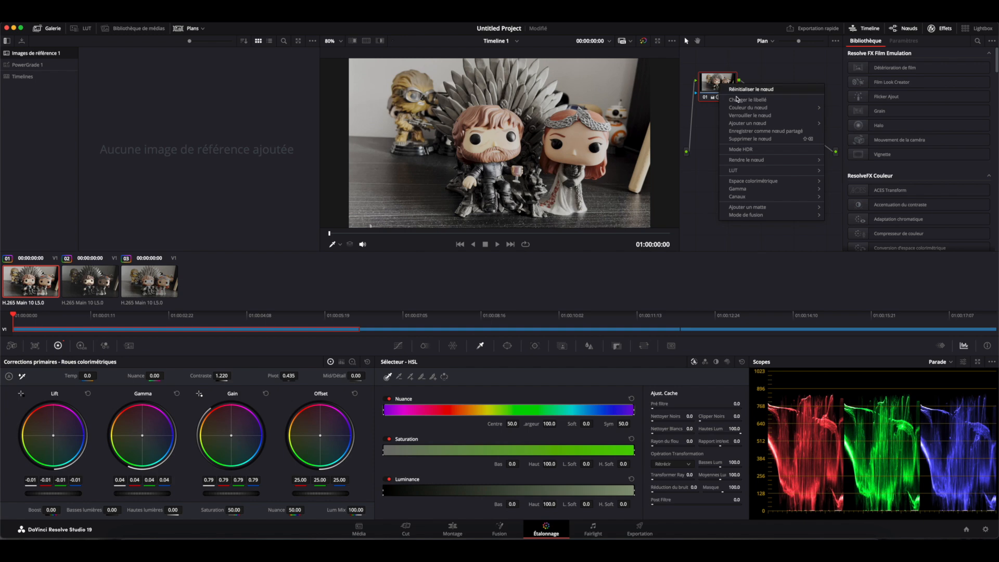
pyautogui.moveTo(755, 125)
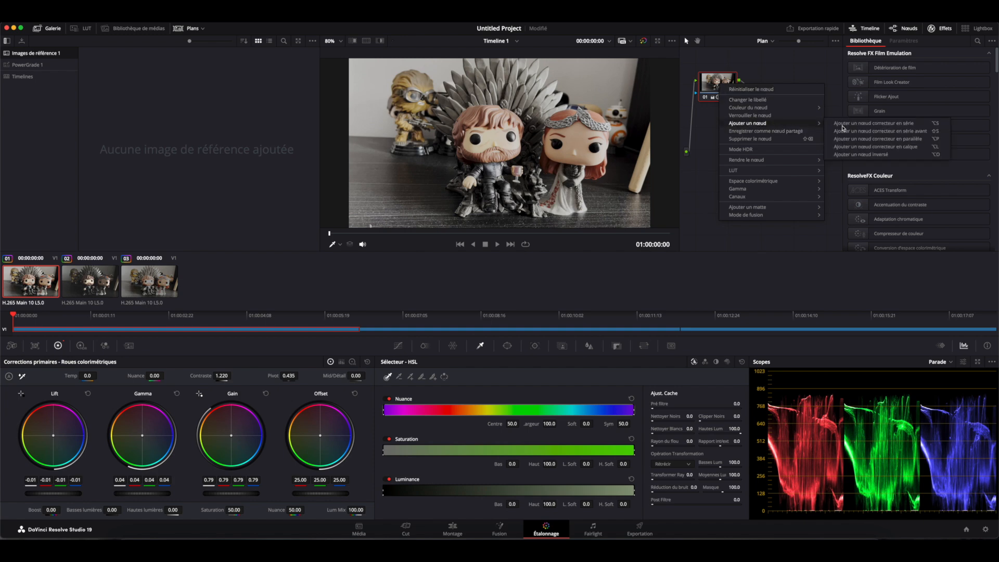
pyautogui.click(876, 123)
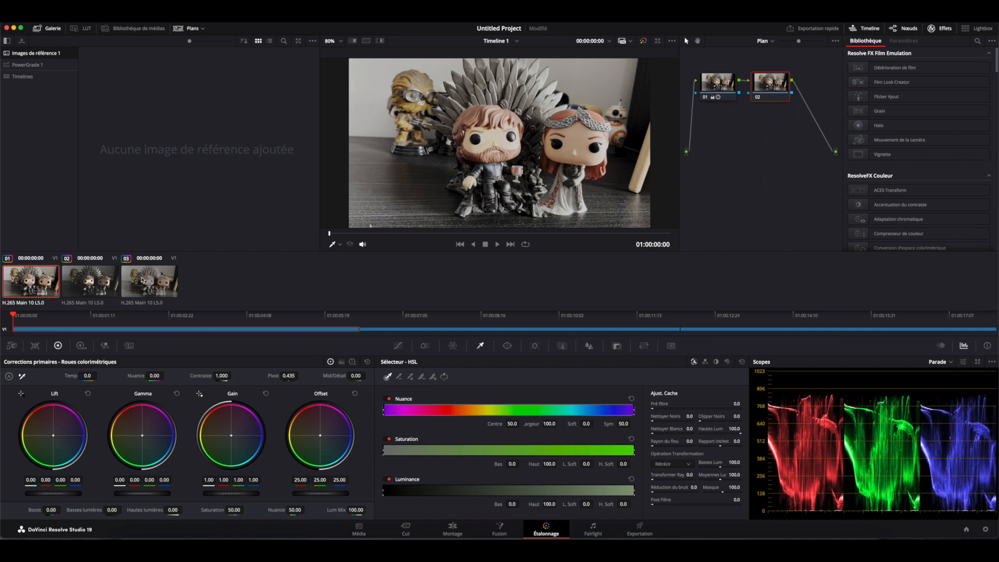
# Step: Review the third and second clips to compare their exposure and parade scopes, ending on the first clip
pyautogui.click(142, 280)
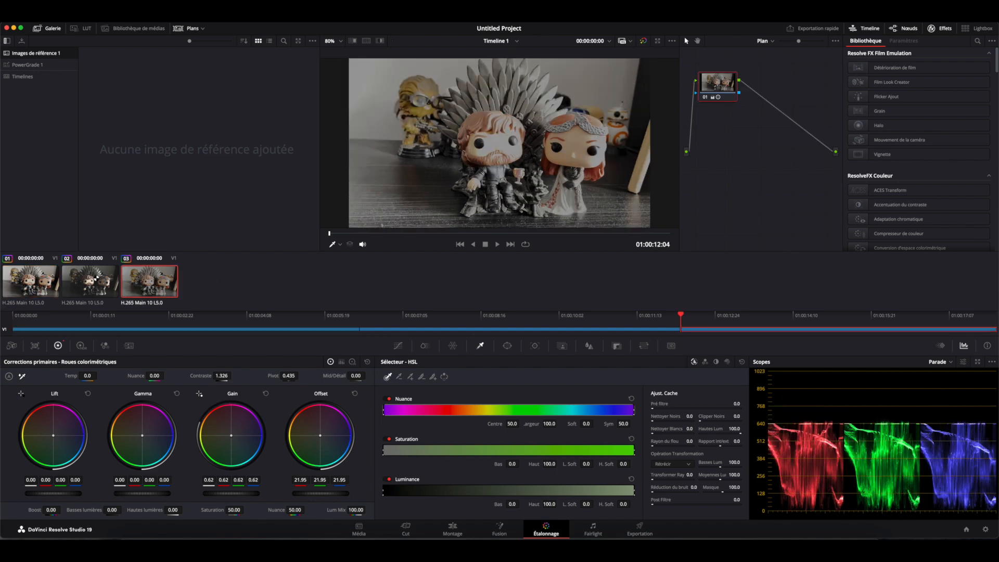
pyautogui.click(95, 279)
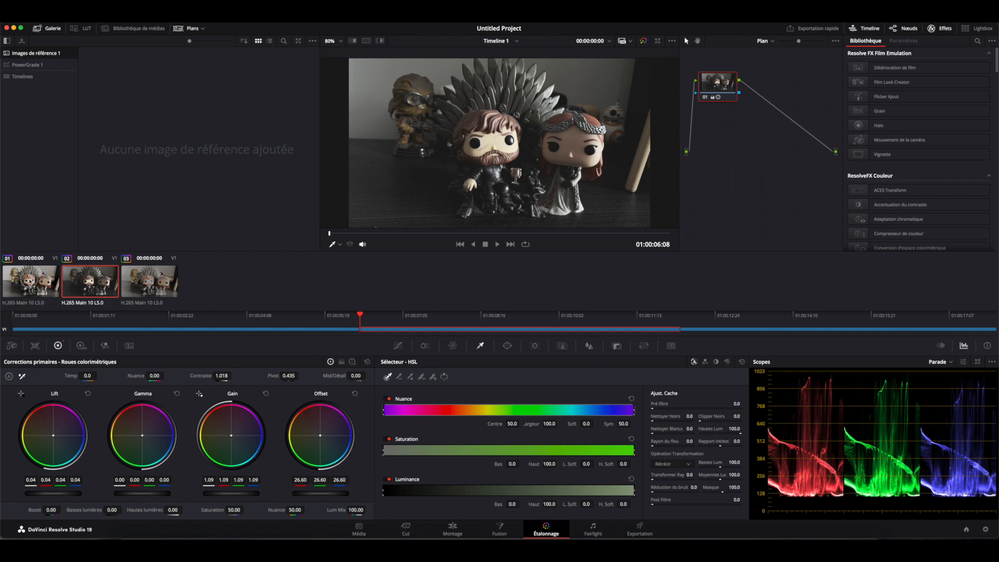
pyautogui.click(32, 281)
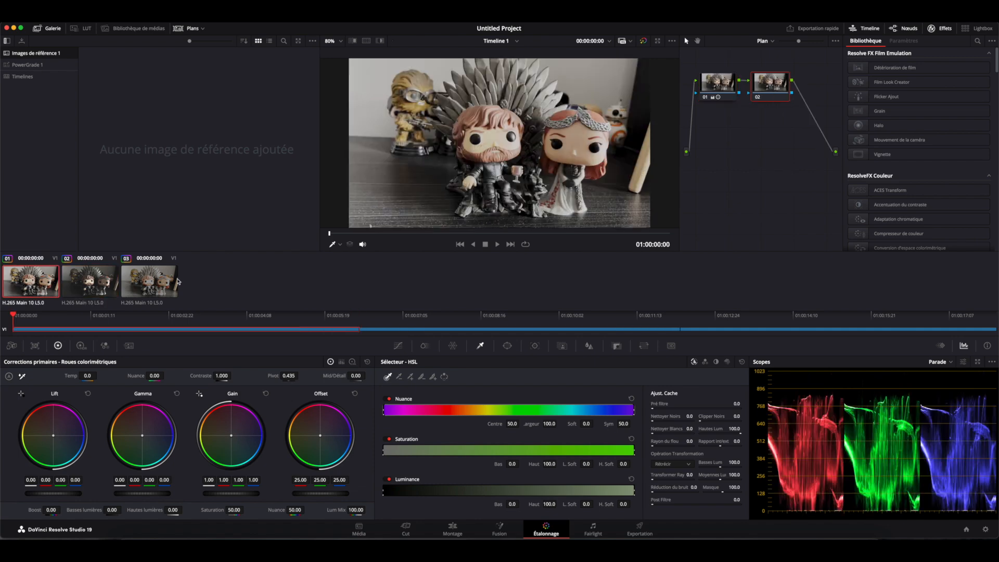